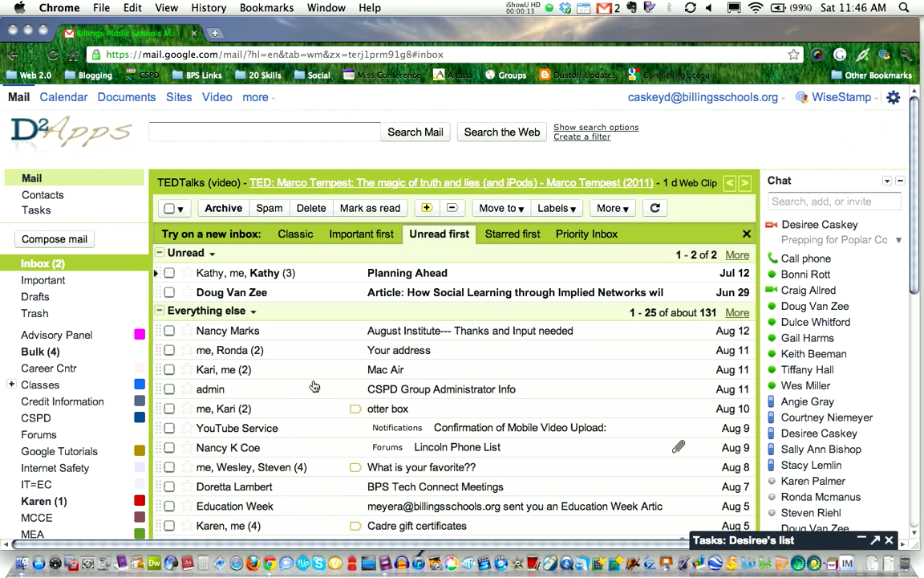
Open Gmail's Labs settings and search the labs for 'preview'.
{"action": "scroll", "coordinate": [314, 387], "scroll_direction": "down", "scroll_amount": 5}
{"action": "scroll", "coordinate": [315, 387], "scroll_direction": "down", "scroll_amount": 5}
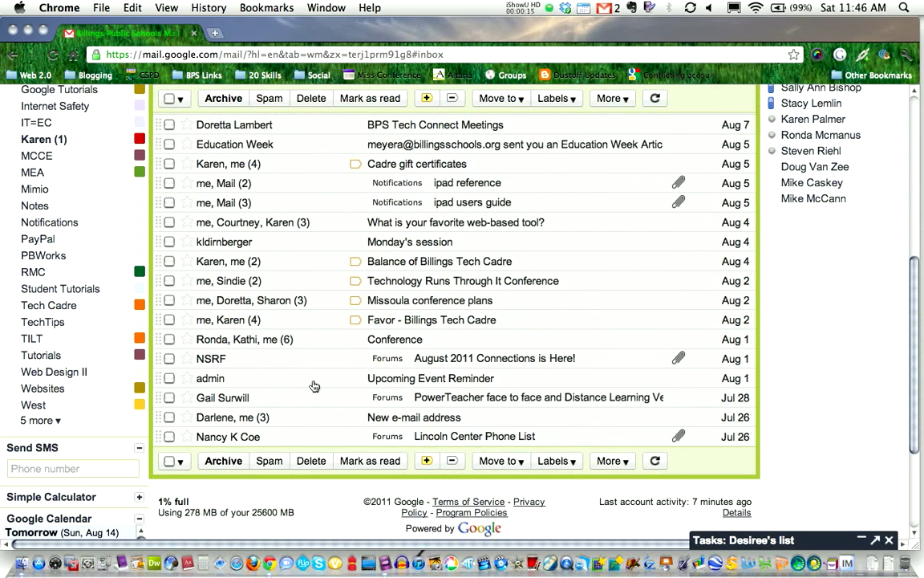
{"action": "scroll", "coordinate": [315, 386], "scroll_direction": "down", "scroll_amount": 3}
{"action": "scroll", "coordinate": [315, 387], "scroll_direction": "down", "scroll_amount": 1}
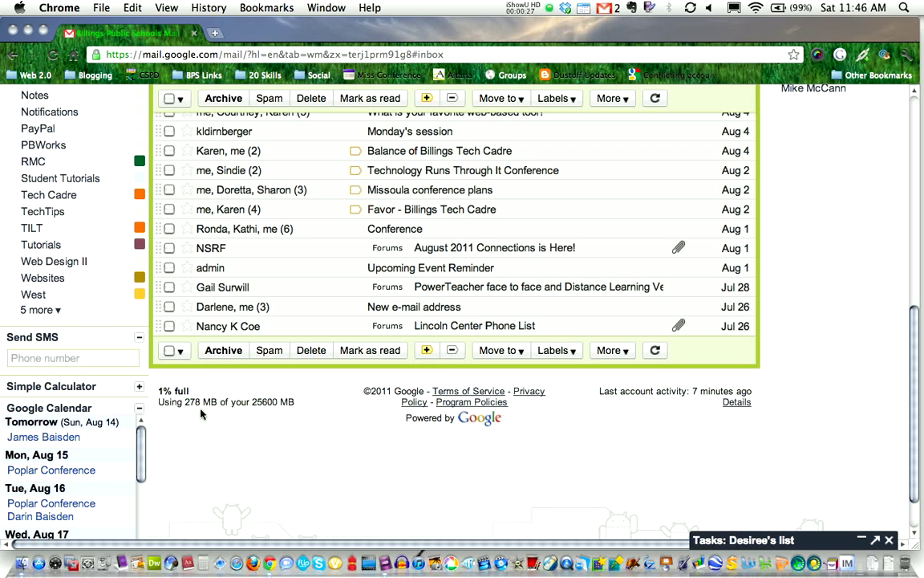
{"action": "scroll", "coordinate": [200, 414], "scroll_direction": "up", "scroll_amount": 5}
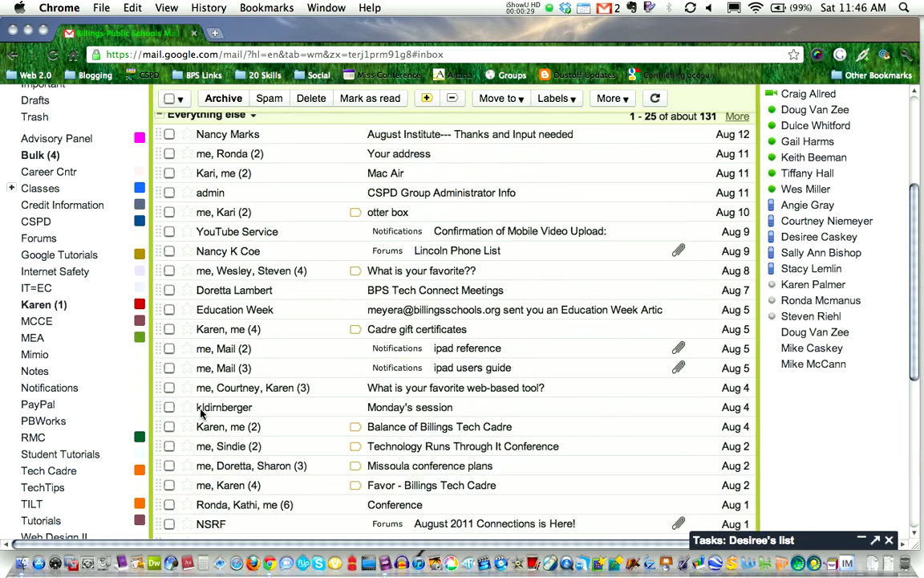
{"action": "scroll", "coordinate": [208, 411], "scroll_direction": "up", "scroll_amount": 5}
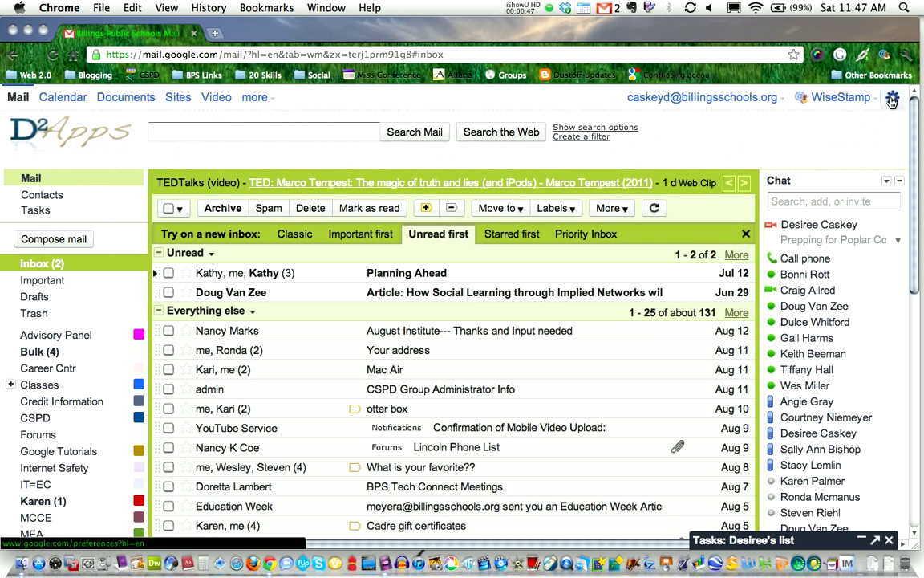
{"action": "left_click", "coordinate": [892, 100]}
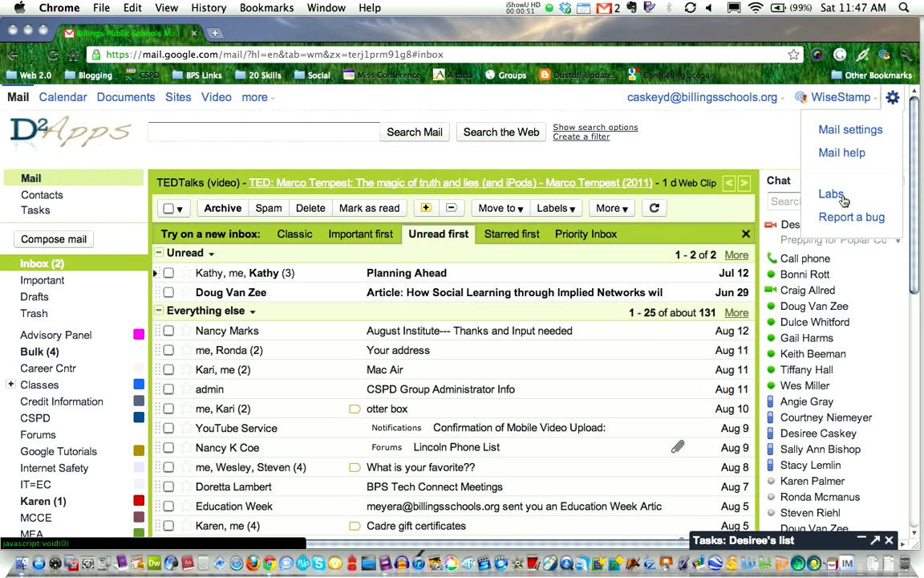
{"action": "left_click", "coordinate": [832, 194]}
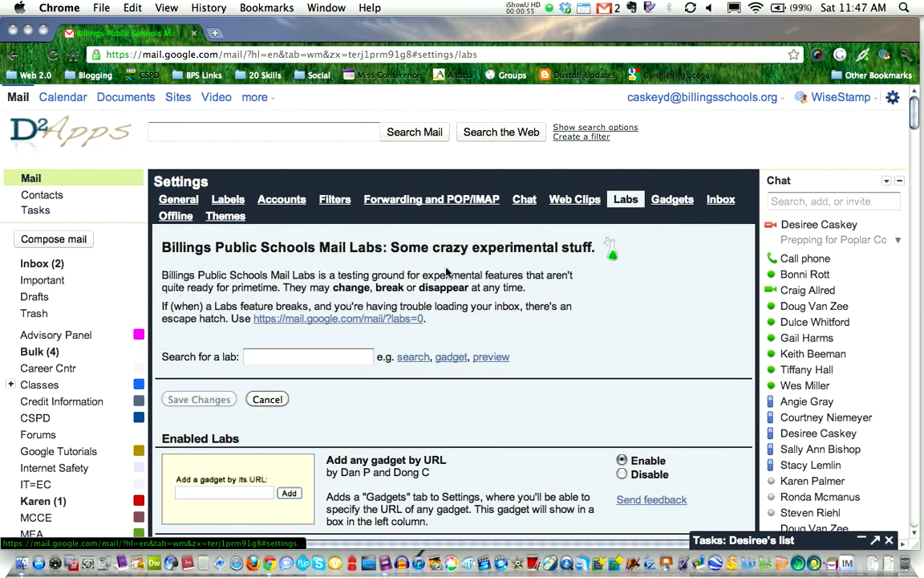
{"action": "left_click", "coordinate": [300, 358]}
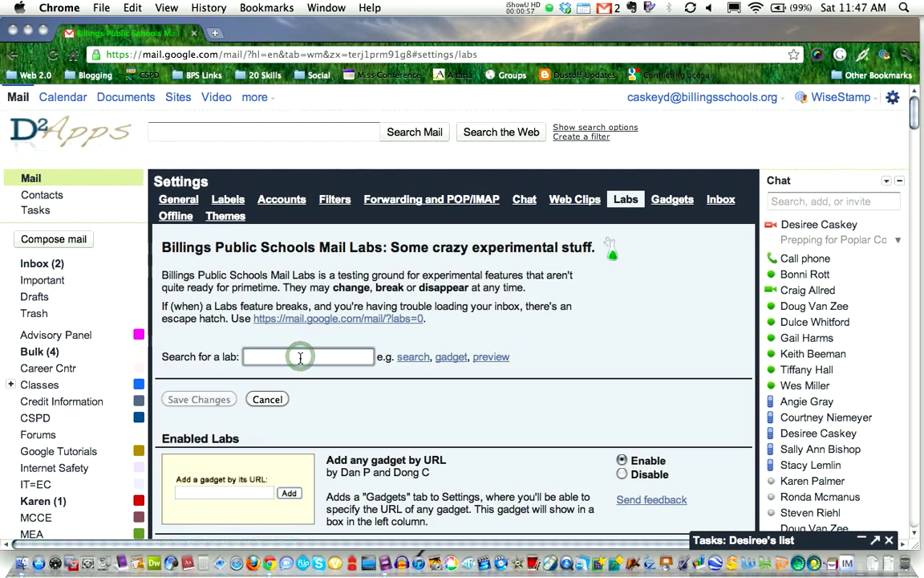
{"action": "type", "text": "preview"}
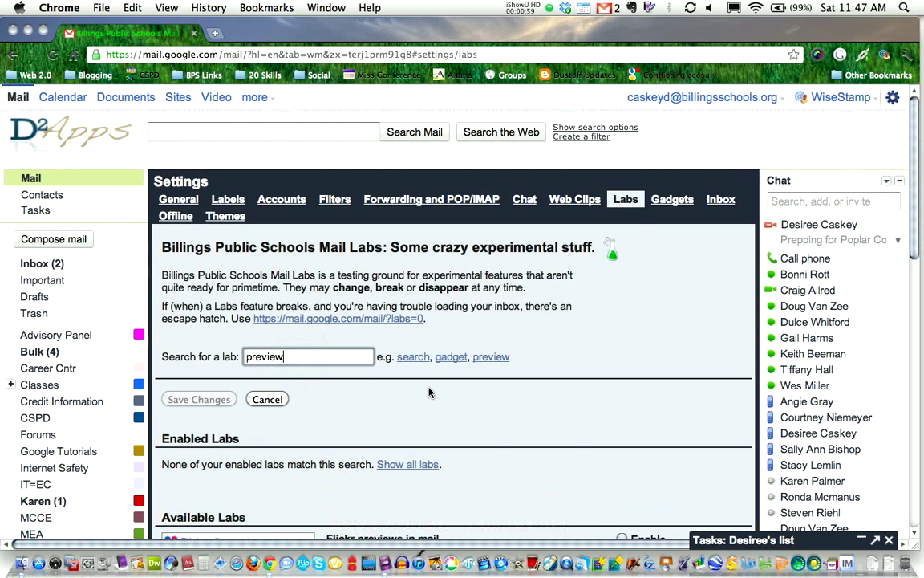
Enable the Preview Pane lab and save the Labs changes.
{"action": "scroll", "coordinate": [429, 392], "scroll_direction": "down", "scroll_amount": 2}
{"action": "scroll", "coordinate": [429, 393], "scroll_direction": "down", "scroll_amount": 4}
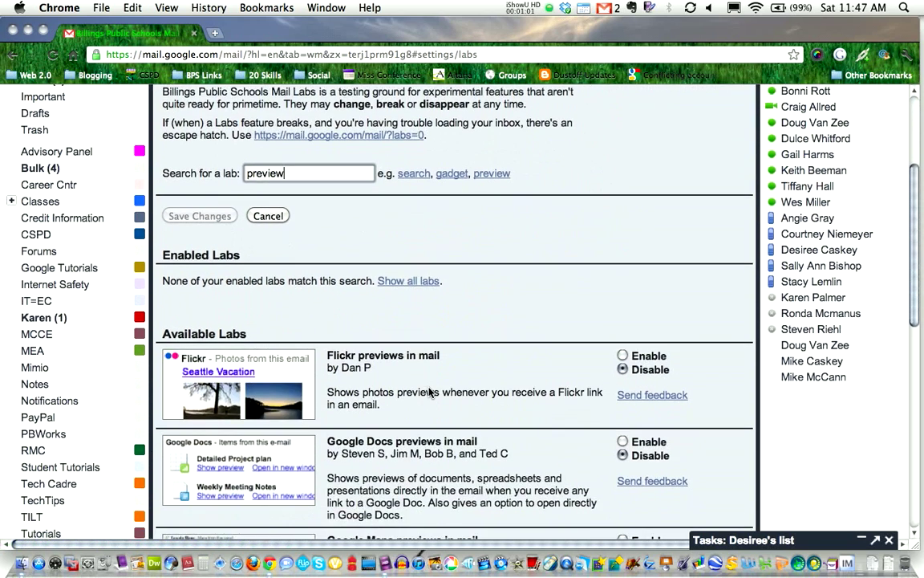
{"action": "scroll", "coordinate": [429, 392], "scroll_direction": "down", "scroll_amount": 3}
{"action": "scroll", "coordinate": [429, 392], "scroll_direction": "down", "scroll_amount": 3}
{"action": "scroll", "coordinate": [430, 393], "scroll_direction": "down", "scroll_amount": 2}
{"action": "scroll", "coordinate": [429, 392], "scroll_direction": "down", "scroll_amount": 1}
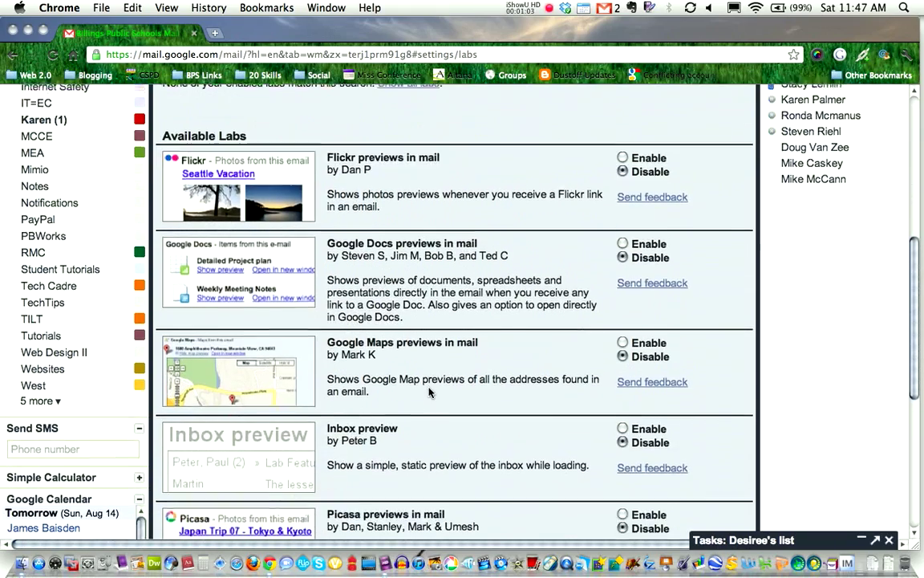
{"action": "scroll", "coordinate": [430, 392], "scroll_direction": "down", "scroll_amount": 2}
{"action": "scroll", "coordinate": [429, 392], "scroll_direction": "down", "scroll_amount": 3}
{"action": "scroll", "coordinate": [429, 393], "scroll_direction": "down", "scroll_amount": 1}
{"action": "scroll", "coordinate": [429, 392], "scroll_direction": "down", "scroll_amount": 1}
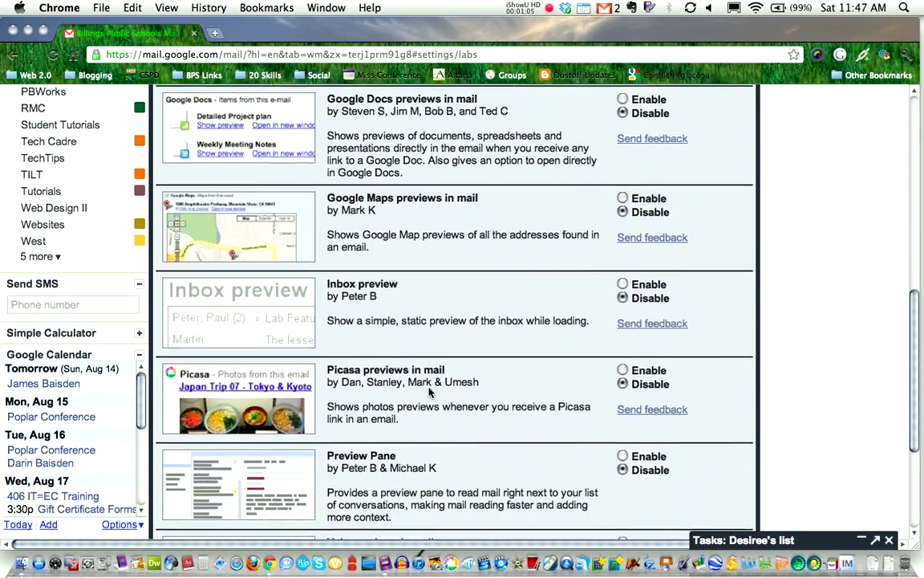
{"action": "scroll", "coordinate": [429, 393], "scroll_direction": "down", "scroll_amount": 2}
{"action": "scroll", "coordinate": [429, 392], "scroll_direction": "down", "scroll_amount": 2}
{"action": "scroll", "coordinate": [429, 391], "scroll_direction": "down", "scroll_amount": 1}
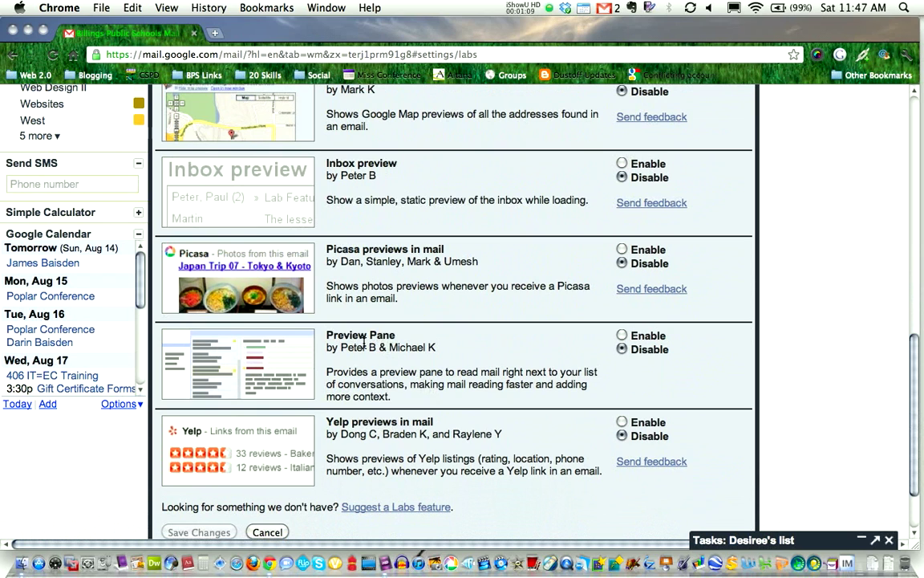
{"action": "left_click", "coordinate": [622, 336]}
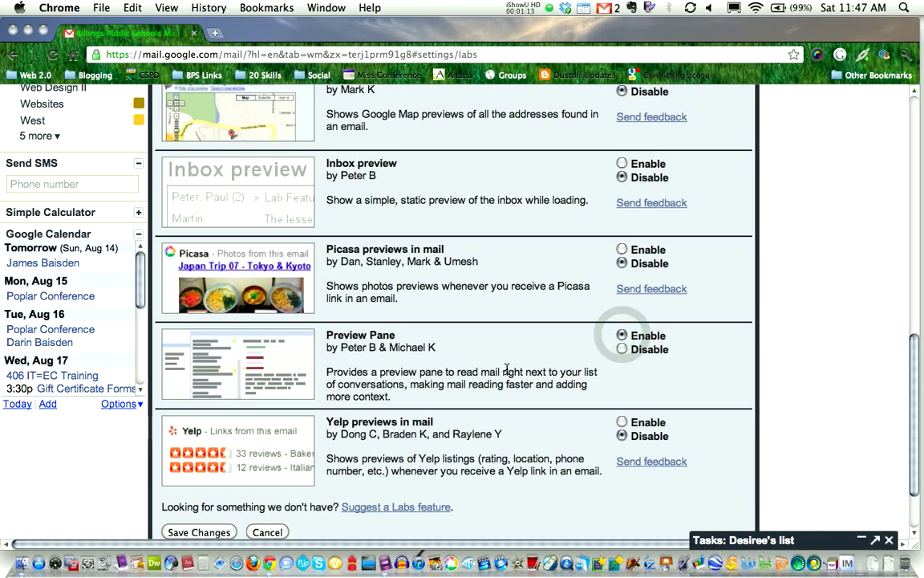
{"action": "scroll", "coordinate": [507, 369], "scroll_direction": "up", "scroll_amount": 8}
{"action": "scroll", "coordinate": [507, 369], "scroll_direction": "up", "scroll_amount": 3}
{"action": "scroll", "coordinate": [506, 367], "scroll_direction": "up", "scroll_amount": 5}
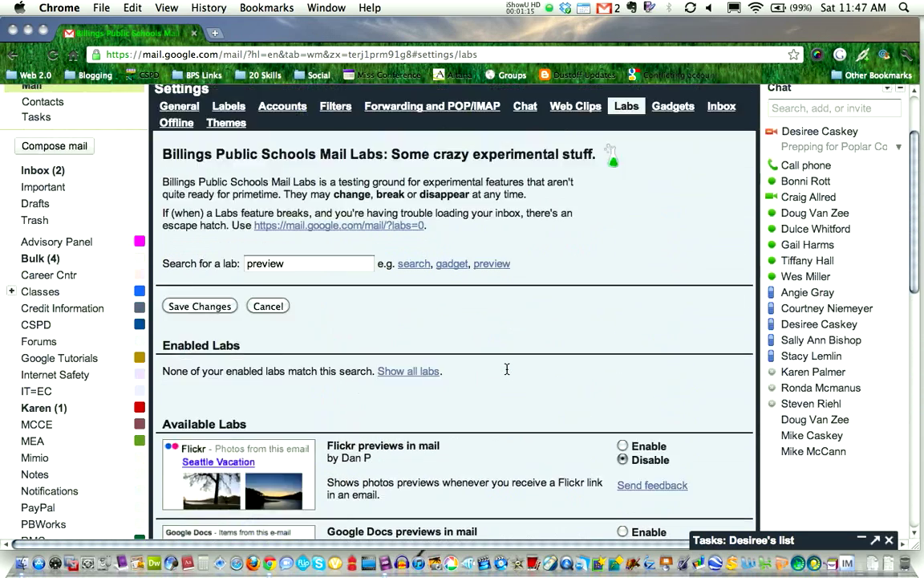
{"action": "left_click", "coordinate": [210, 373]}
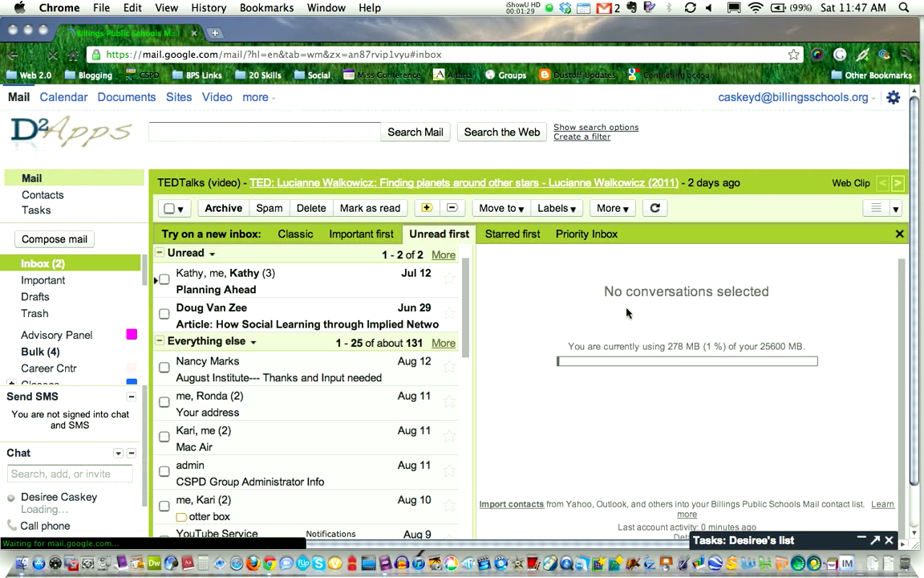
Open the August Institute conversation in the reading pane beside the inbox list.
{"action": "scroll", "coordinate": [634, 312], "scroll_direction": "down", "scroll_amount": 3}
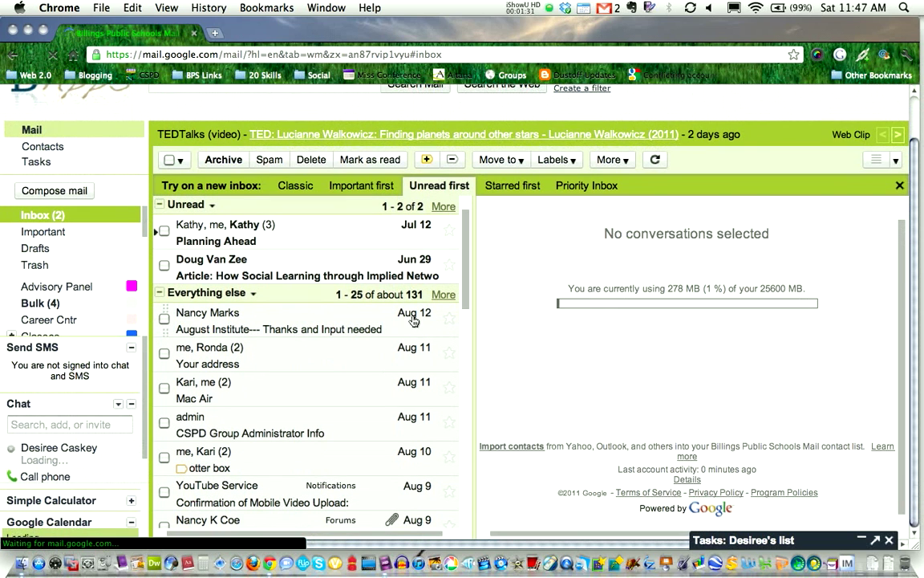
{"action": "left_click", "coordinate": [313, 313]}
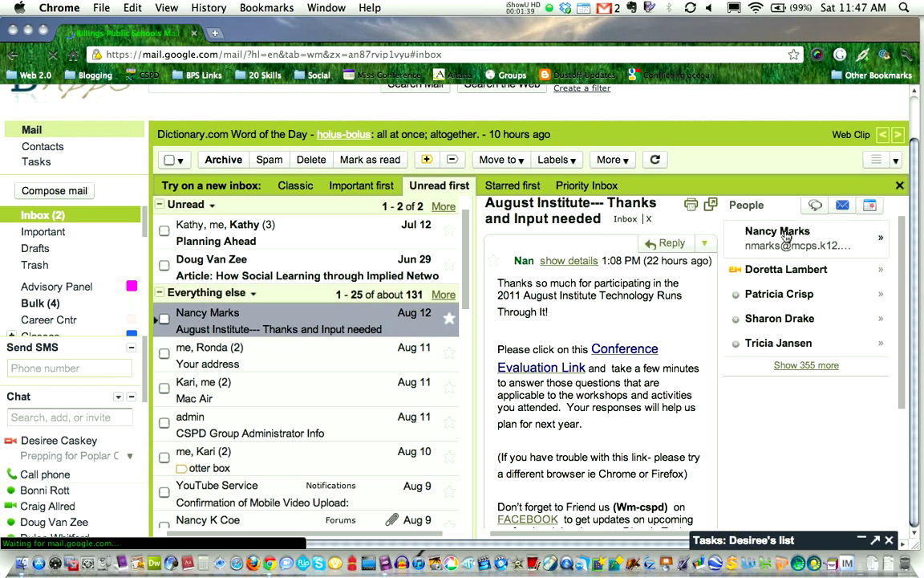
Try No Split and Vertical Split layouts, then settle on Horizontal Split.
{"action": "left_click", "coordinate": [896, 163]}
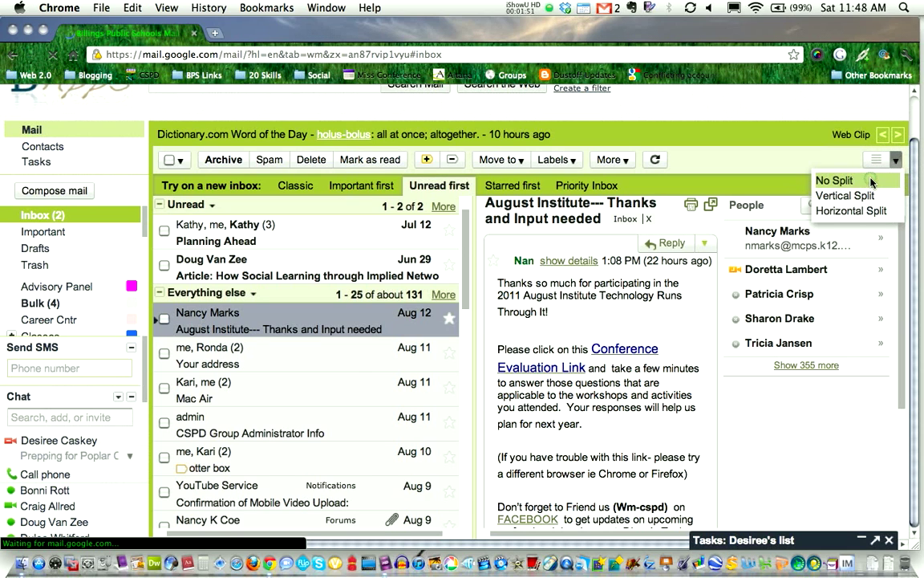
{"action": "left_click", "coordinate": [872, 183]}
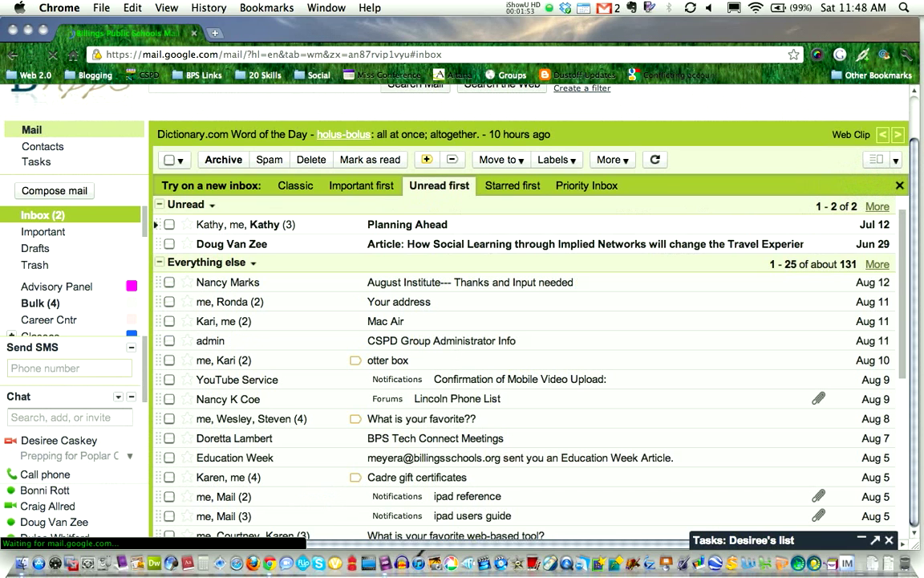
{"action": "left_click", "coordinate": [895, 160]}
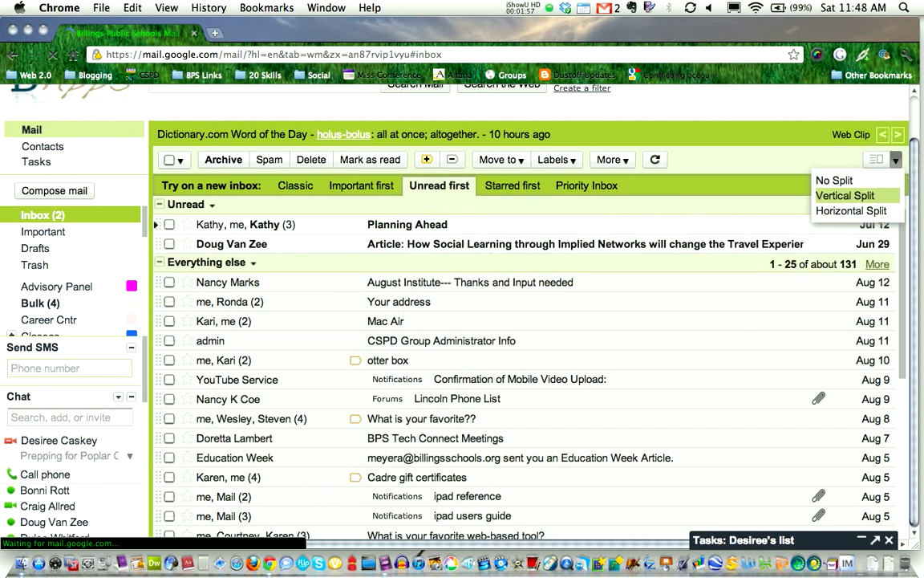
{"action": "left_click", "coordinate": [874, 197]}
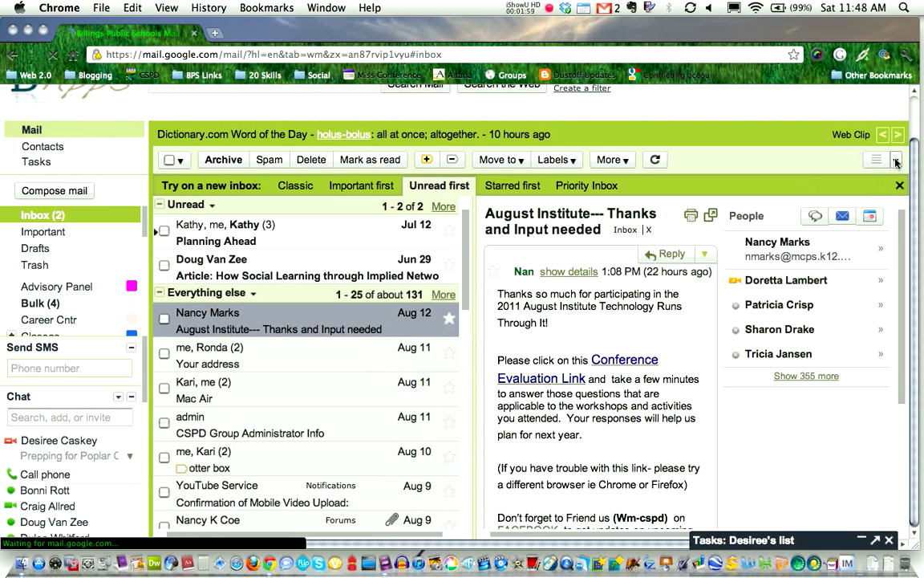
{"action": "left_click", "coordinate": [895, 161]}
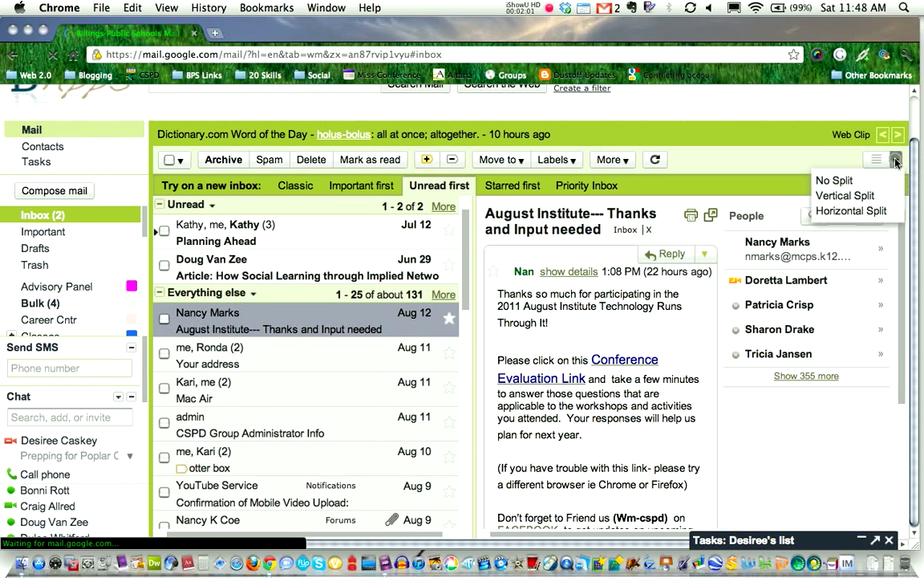
{"action": "left_click", "coordinate": [873, 213]}
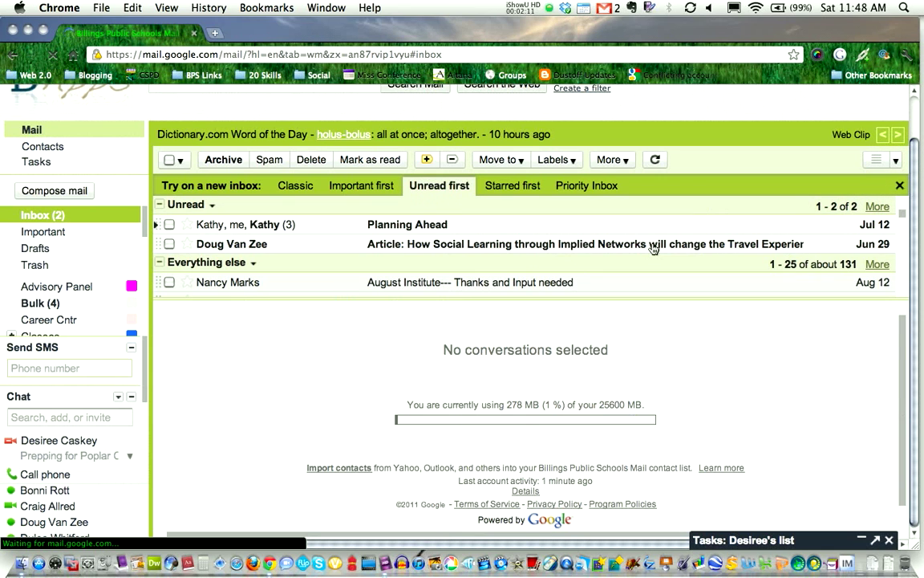
{"action": "scroll", "coordinate": [654, 248], "scroll_direction": "up", "scroll_amount": 2}
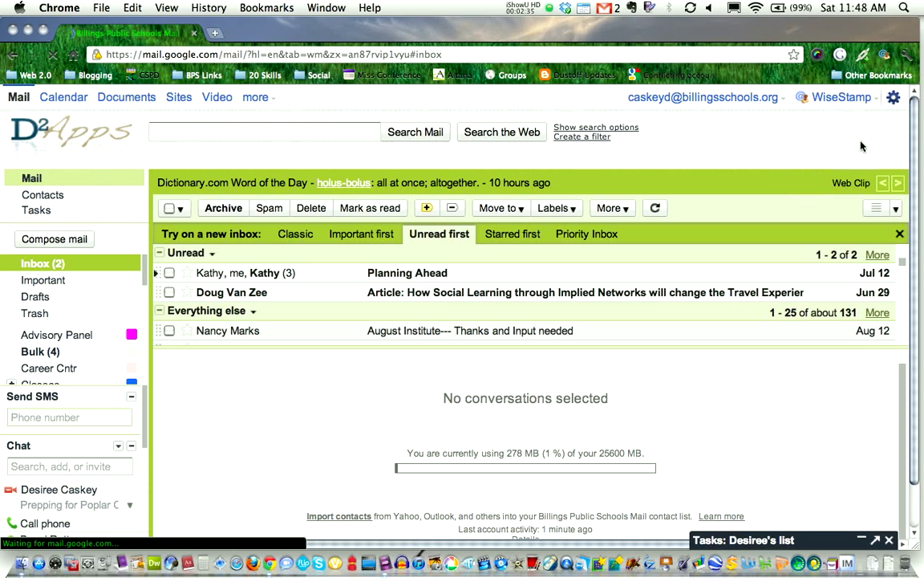
Open Mail settings on the Themes tab and browse the available themes.
{"action": "left_click", "coordinate": [893, 98]}
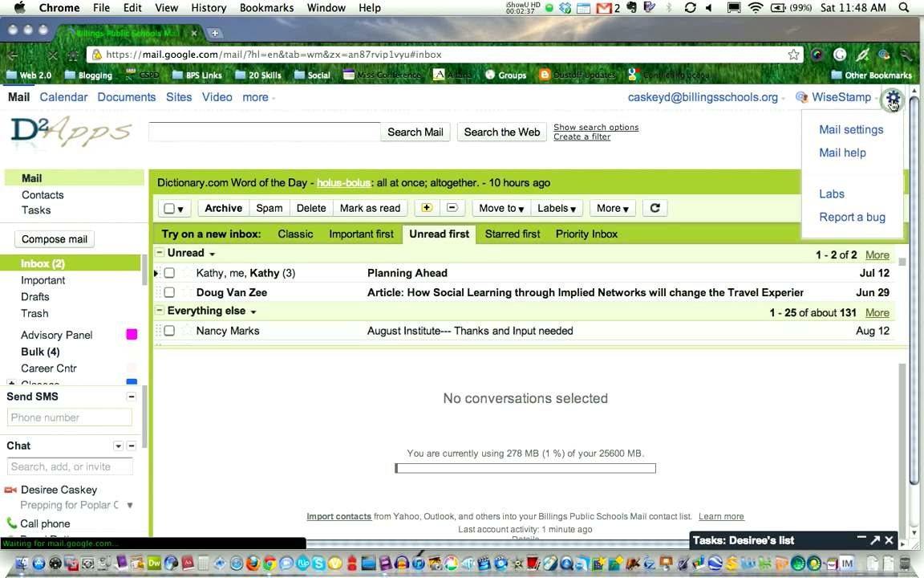
{"action": "left_click", "coordinate": [852, 131]}
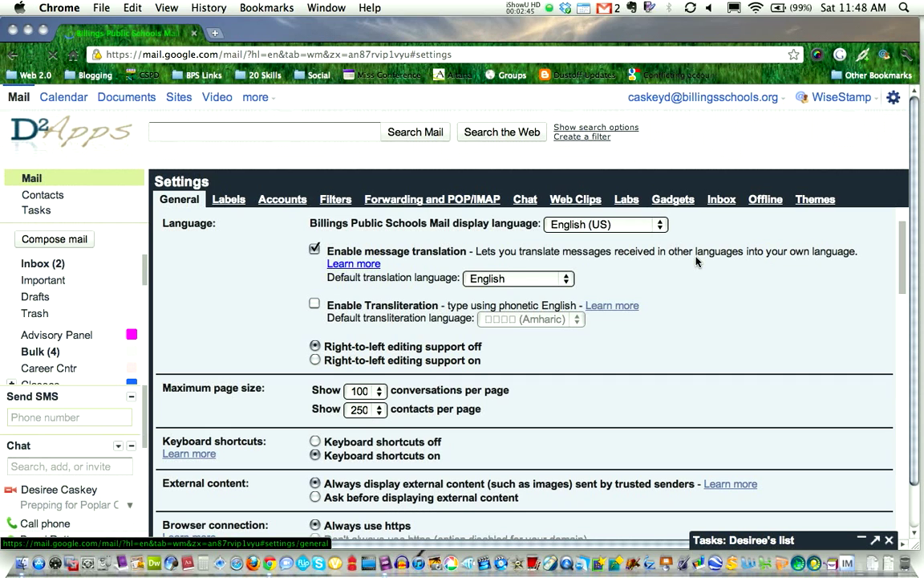
{"action": "left_click", "coordinate": [818, 202]}
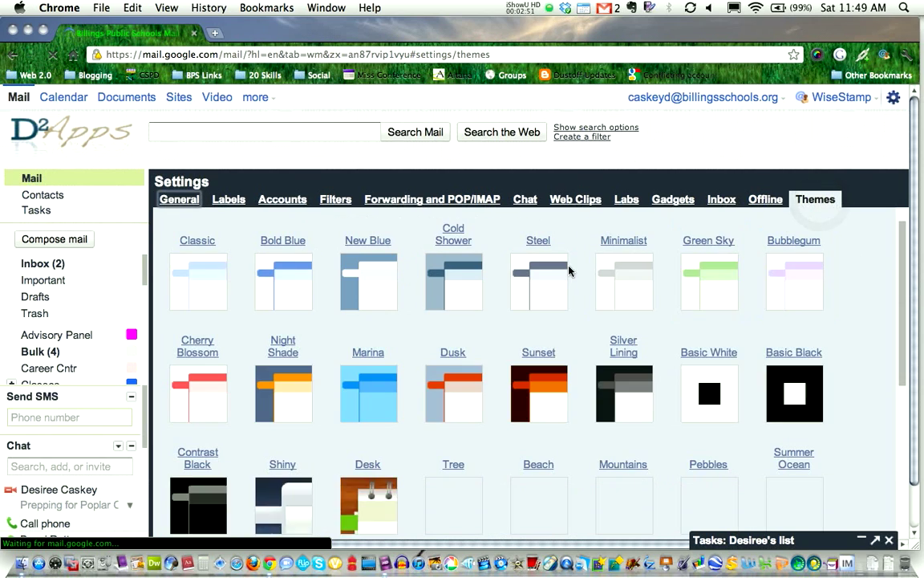
{"action": "scroll", "coordinate": [544, 311], "scroll_direction": "down", "scroll_amount": 2}
{"action": "scroll", "coordinate": [544, 312], "scroll_direction": "down", "scroll_amount": 2}
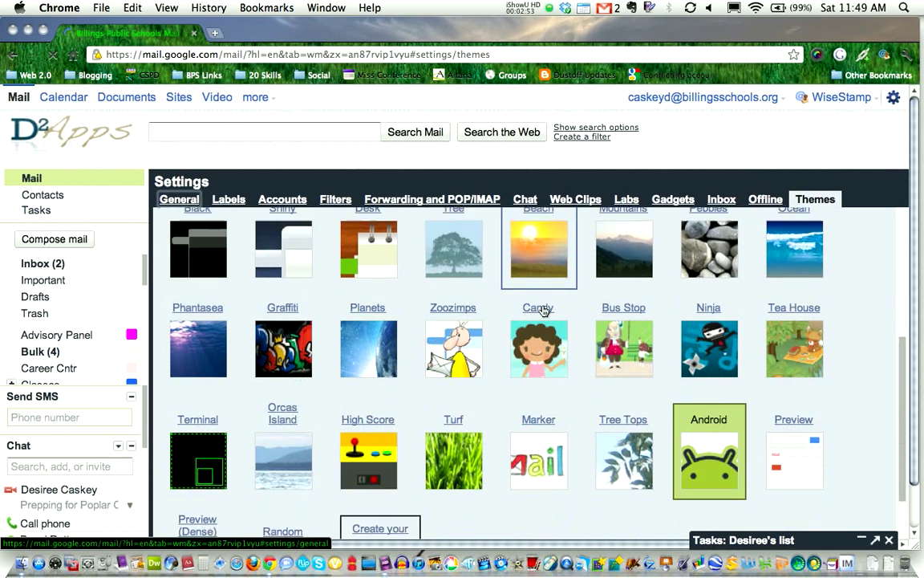
{"action": "scroll", "coordinate": [544, 312], "scroll_direction": "down", "scroll_amount": 1}
{"action": "scroll", "coordinate": [544, 310], "scroll_direction": "down", "scroll_amount": 1}
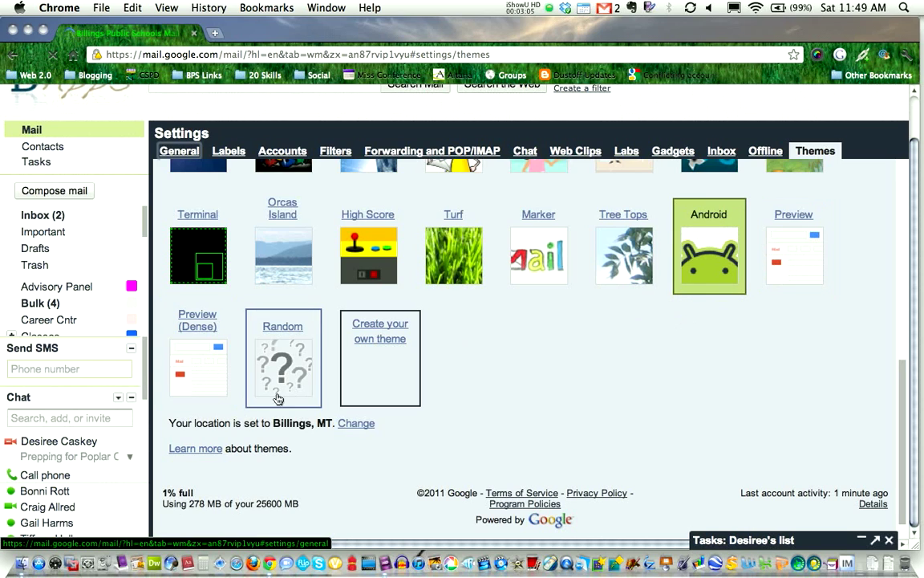
Choose the Preview (Dense) theme and return to the Inbox.
{"action": "left_click", "coordinate": [203, 369]}
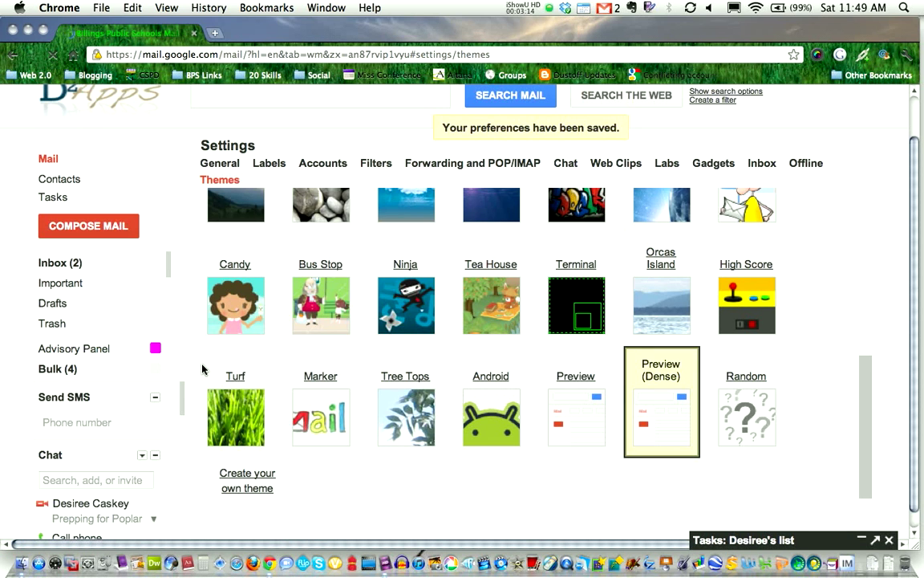
{"action": "scroll", "coordinate": [204, 377], "scroll_direction": "up", "scroll_amount": 1}
{"action": "scroll", "coordinate": [205, 377], "scroll_direction": "up", "scroll_amount": 3}
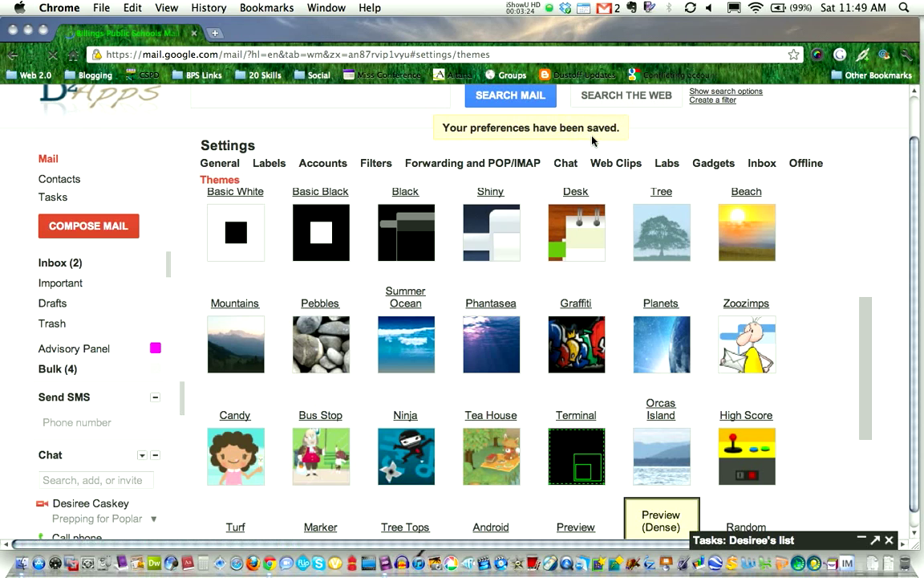
{"action": "left_click", "coordinate": [60, 263]}
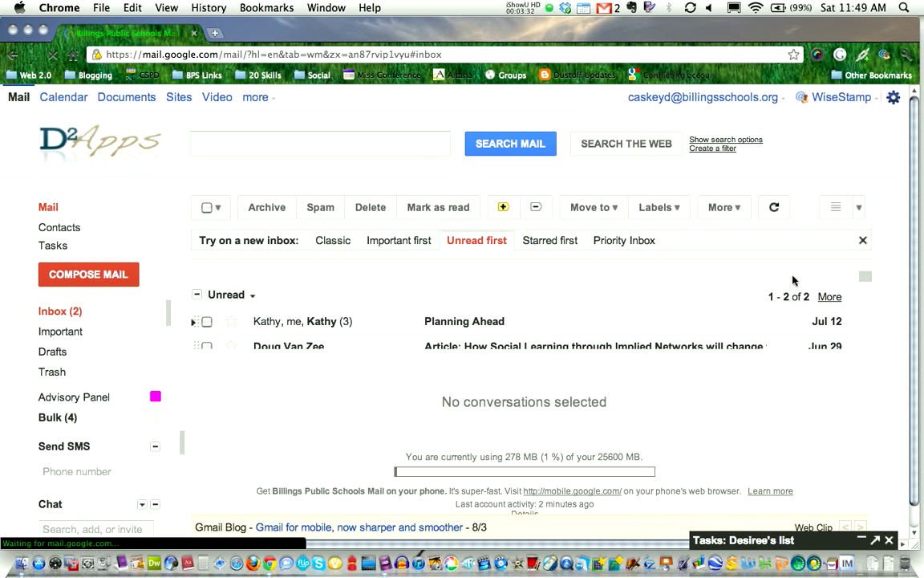
Scroll the page to look over the themed inbox and its empty reading pane.
{"action": "left_click_drag", "start_coordinate": [917, 262], "coordinate": [916, 239]}
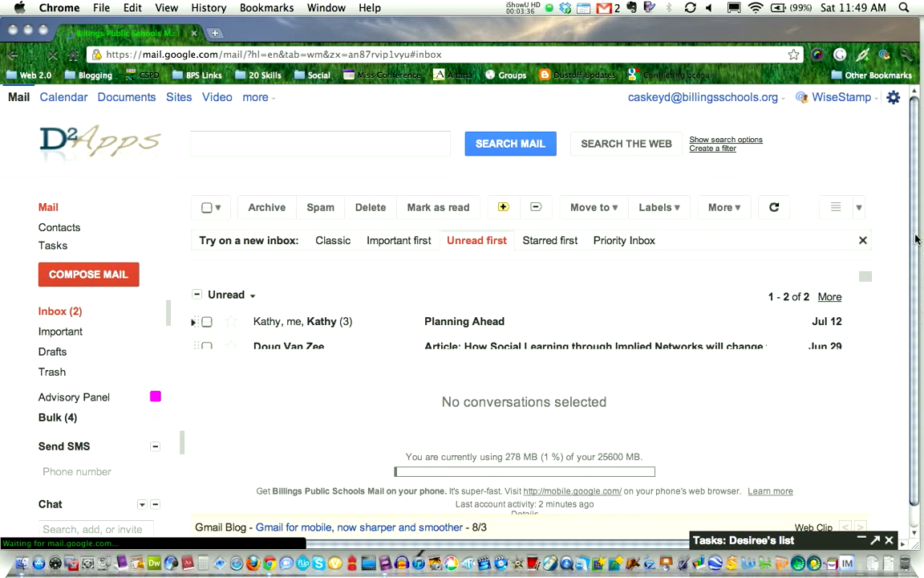